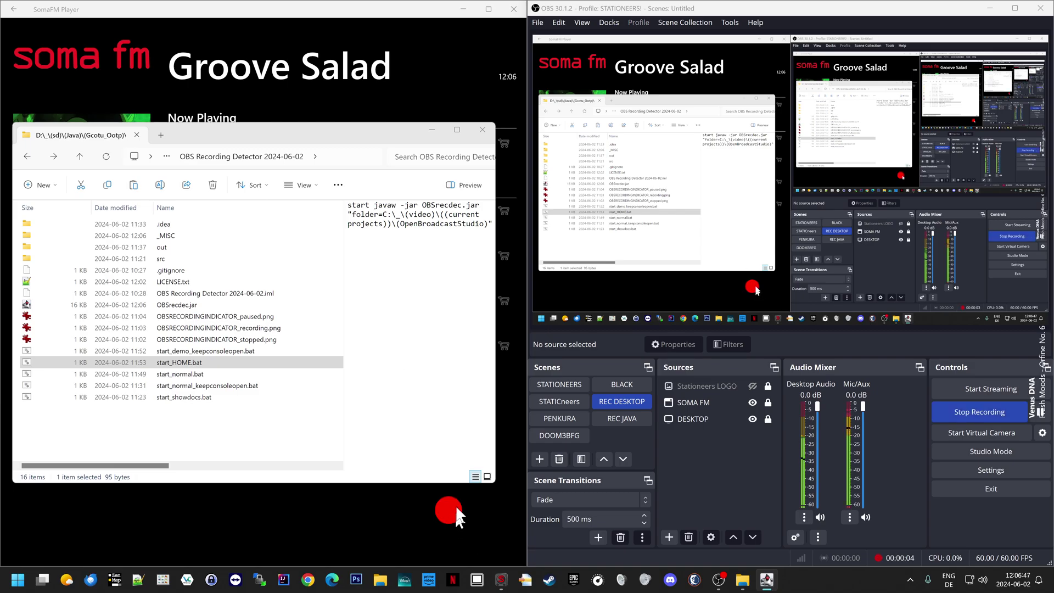
Drag the red recording indicator to the top right, nudge it down-left, then dismiss it.
left_click_drag(456, 510, 488, 50)
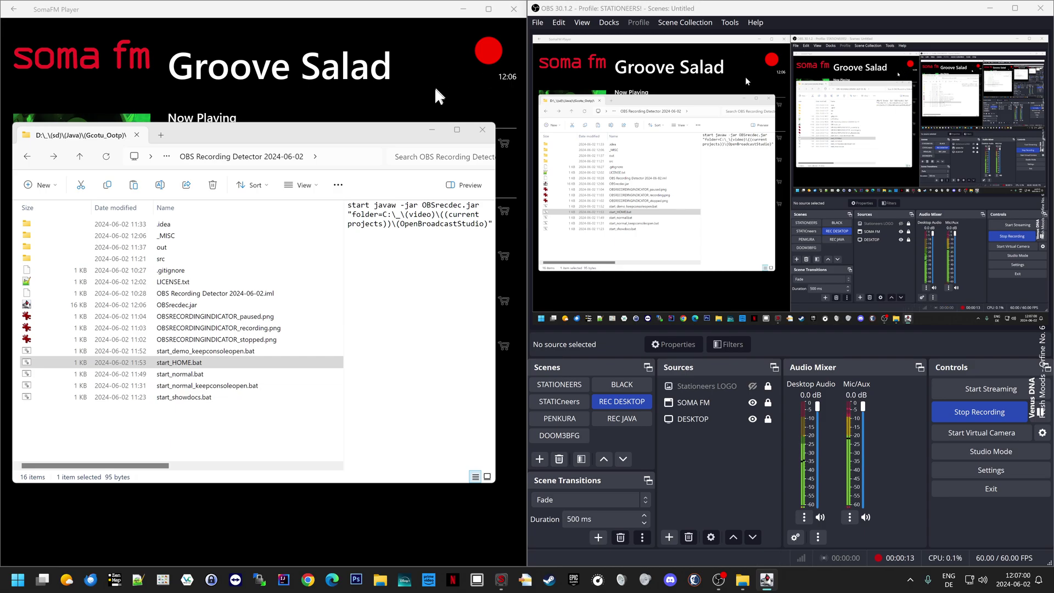
left_click_drag(486, 49, 463, 66)
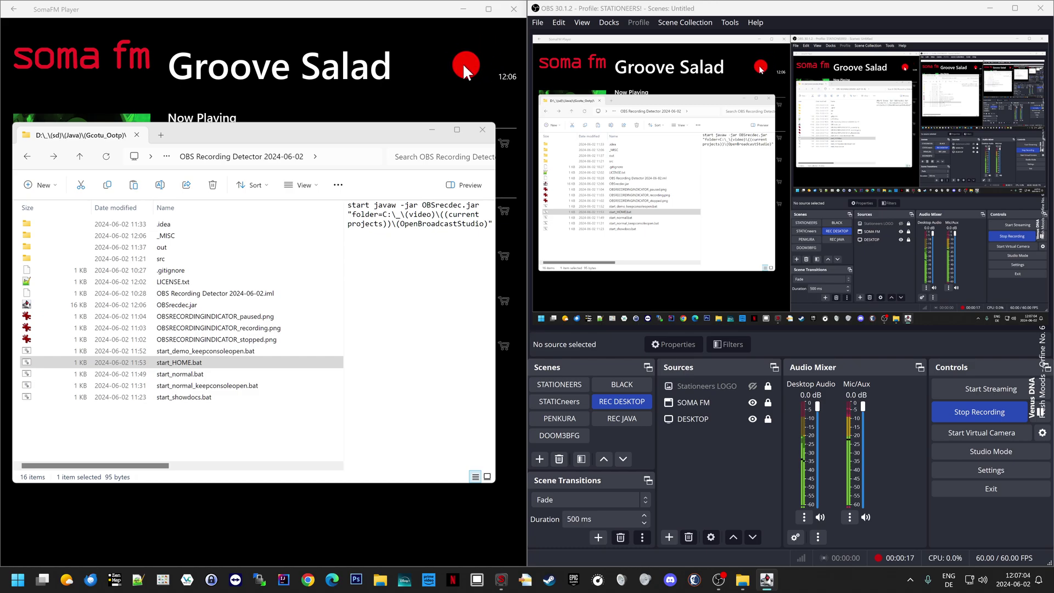
left_click(463, 65)
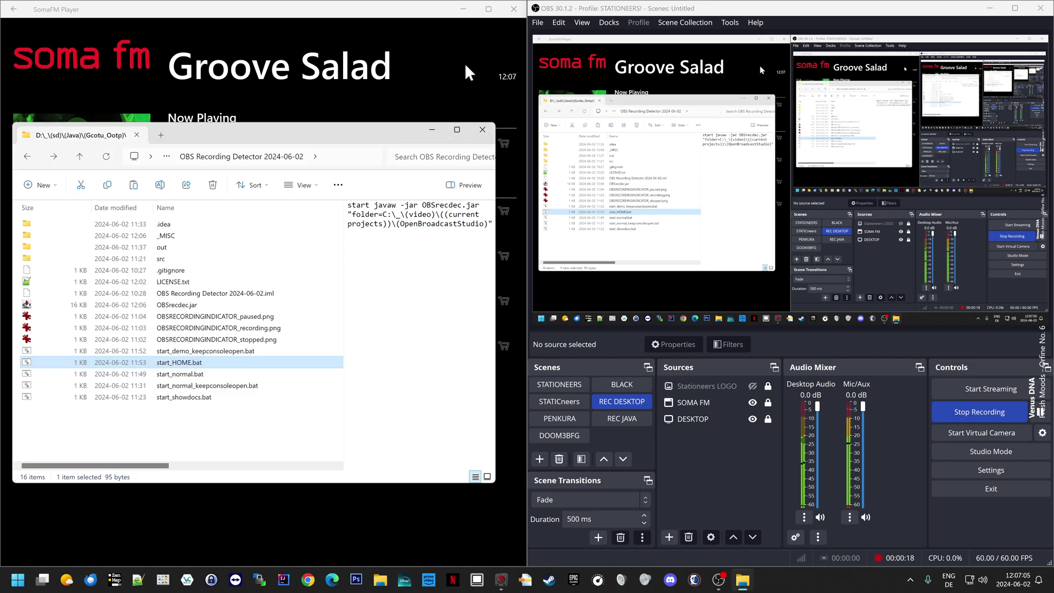
Open start_HOME.bat in Notepad via the full context menu's Edit option.
left_click(234, 415)
right_click(207, 362)
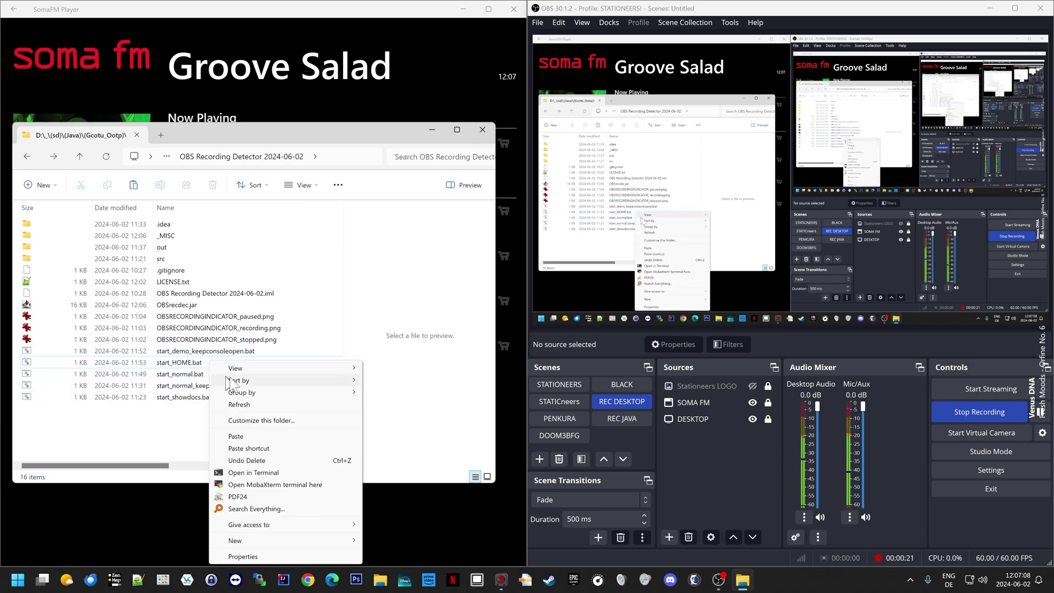
left_click(193, 368)
right_click(194, 365)
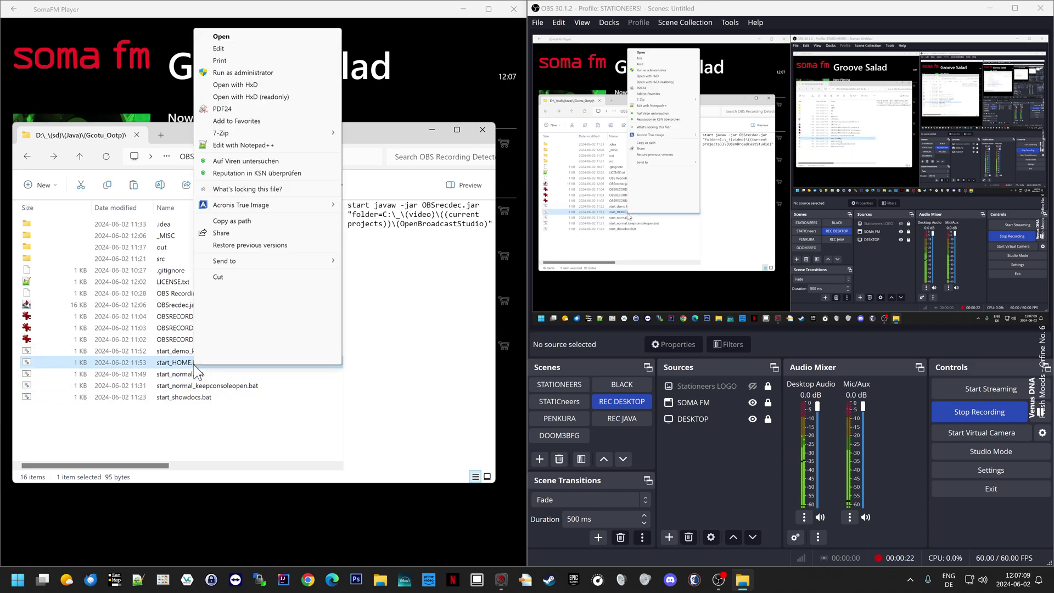
left_click(225, 48)
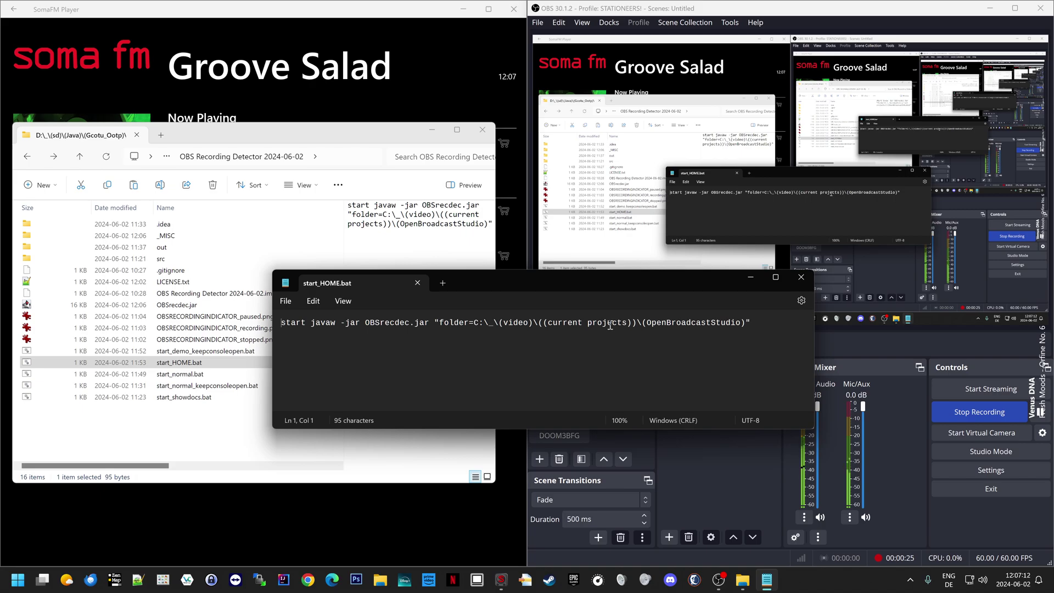
Append ' demo' to the end of the launch command, save, close Notepad, and run start_HOME.bat.
key("End")
type("demo")
key("ctrl+s")
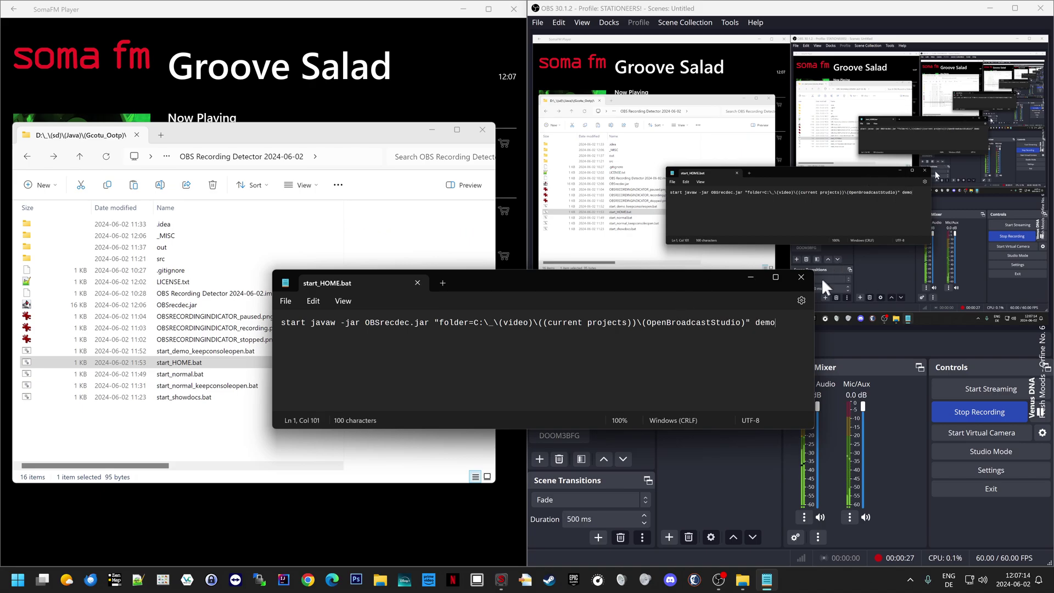
left_click(809, 278)
double_click(179, 362)
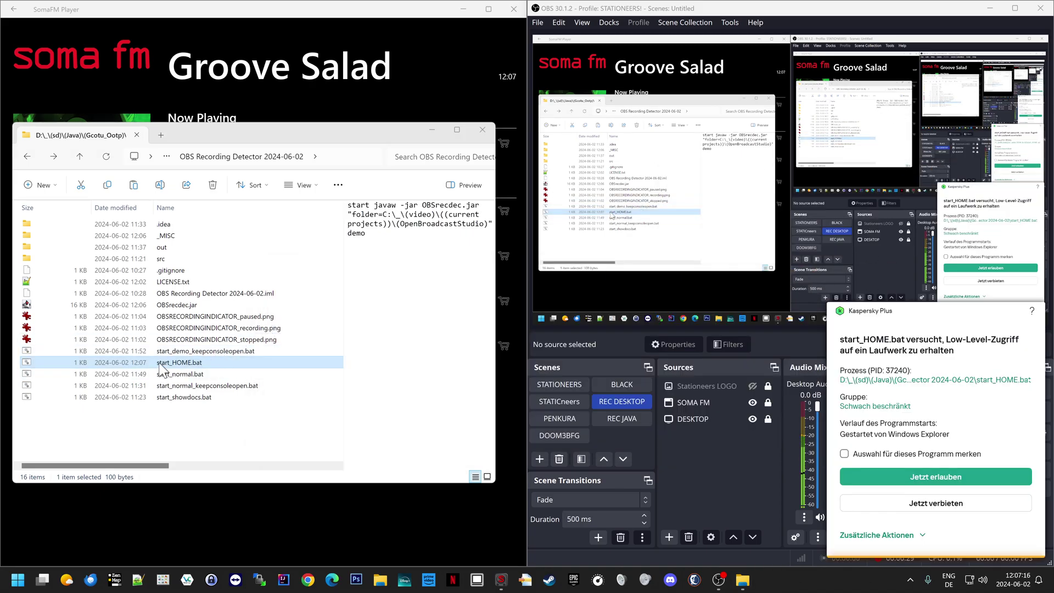
Allow the batch file in the security prompt, lower the DEMO indicator, and cycle it to paused, then stopped.
left_click(917, 476)
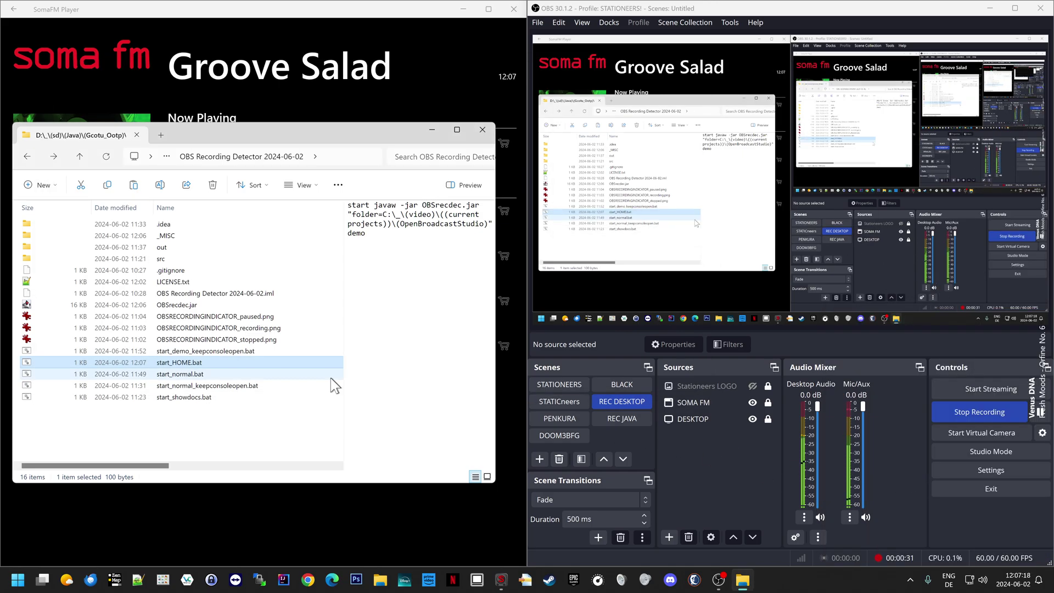
left_click_drag(518, 290, 493, 518)
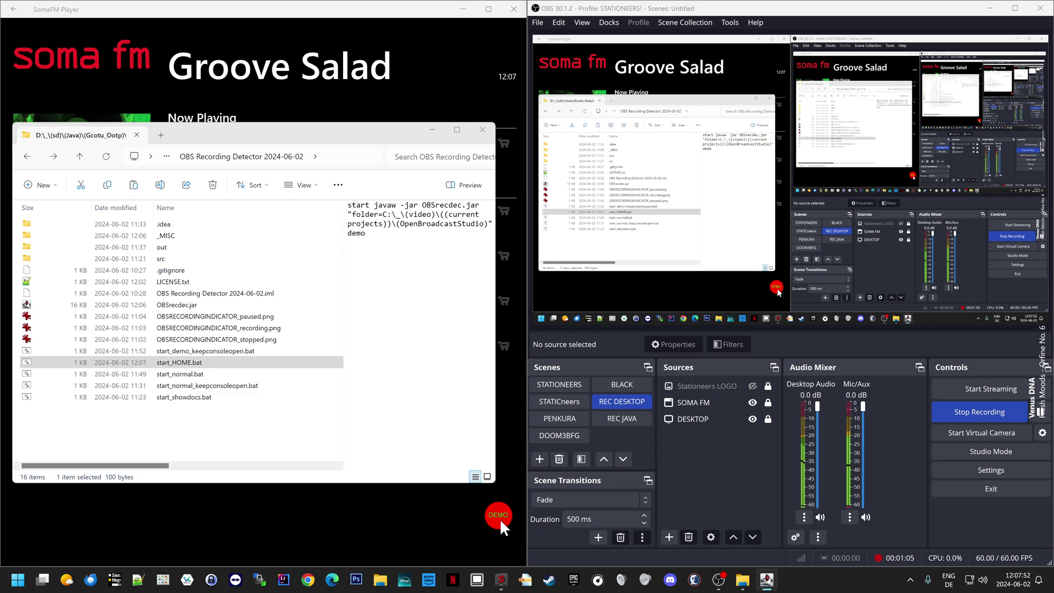
left_click(499, 518)
left_click(499, 518)
Drag the indicator to the top right corner, then back down near the bottom of the screen.
left_click_drag(499, 518, 854, 36)
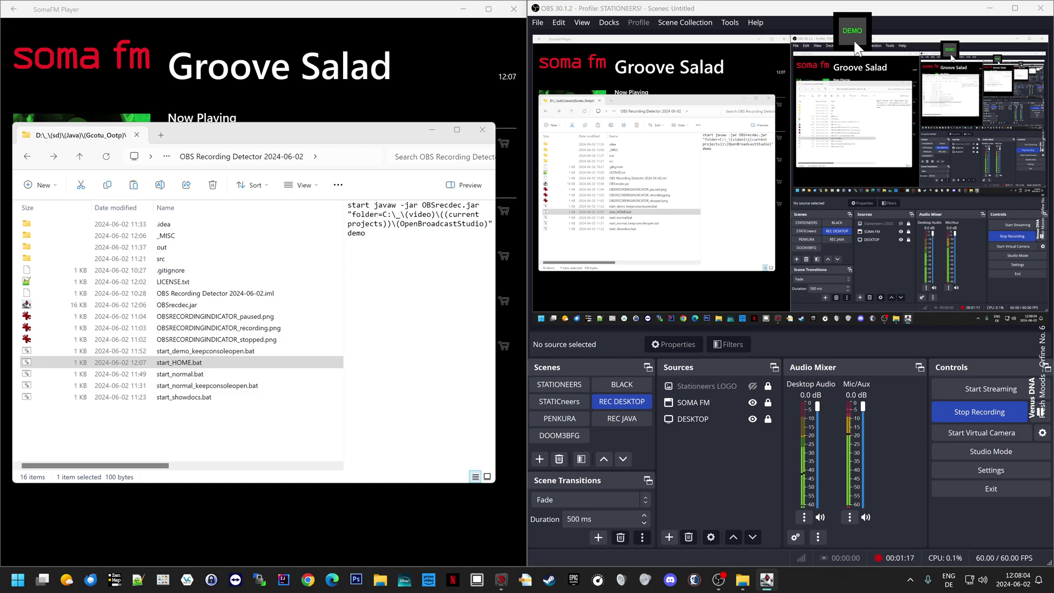
left_click_drag(854, 26, 934, 23)
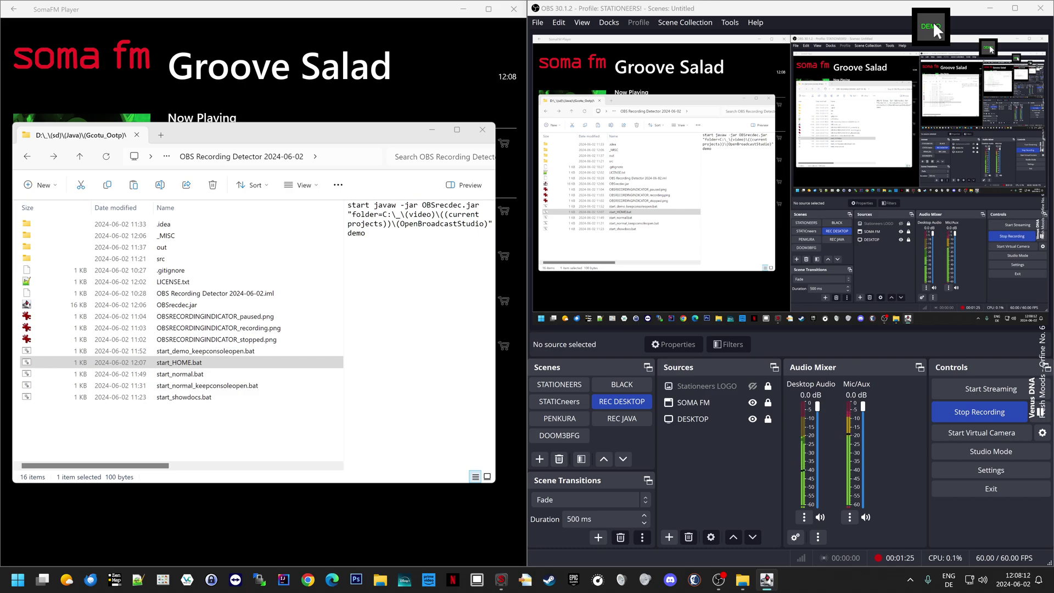
left_click_drag(933, 21, 368, 479)
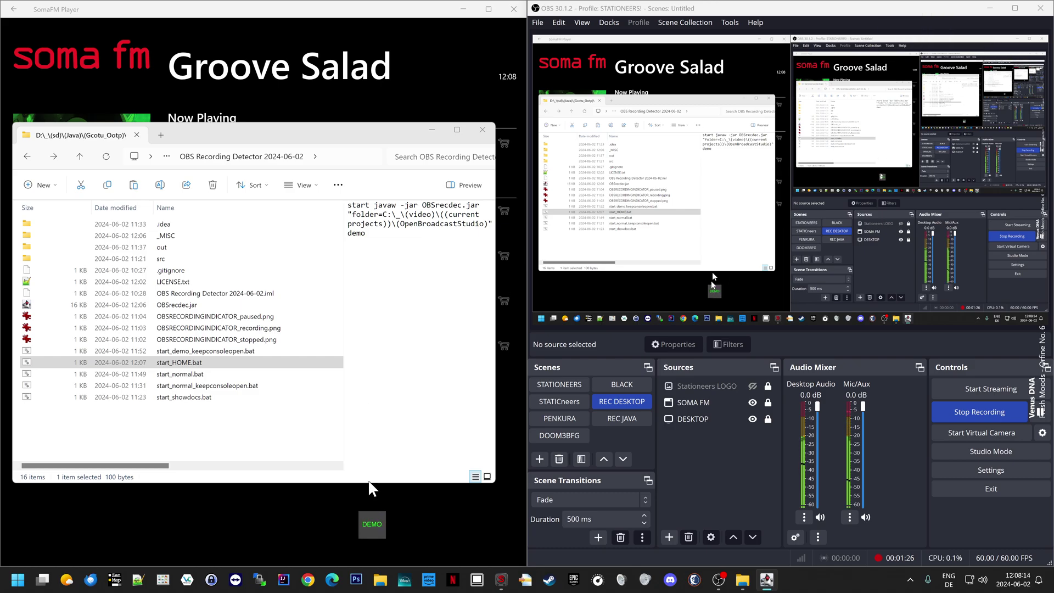
Open _MISC > OBS Recording Detector 2024-06-02 and peek into its .idea folder.
left_click(211, 411)
double_click(183, 236)
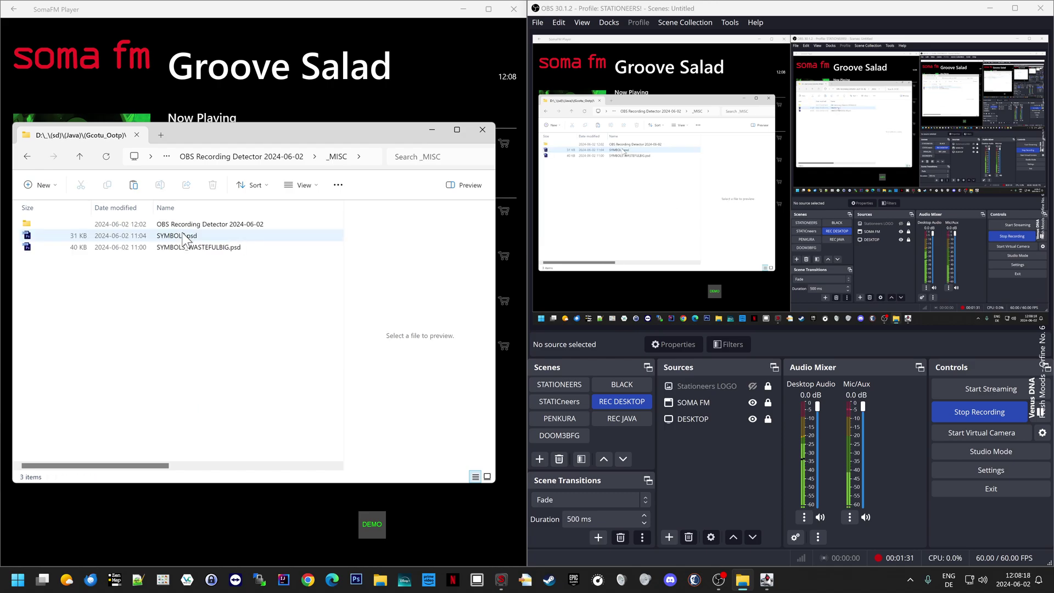
double_click(176, 224)
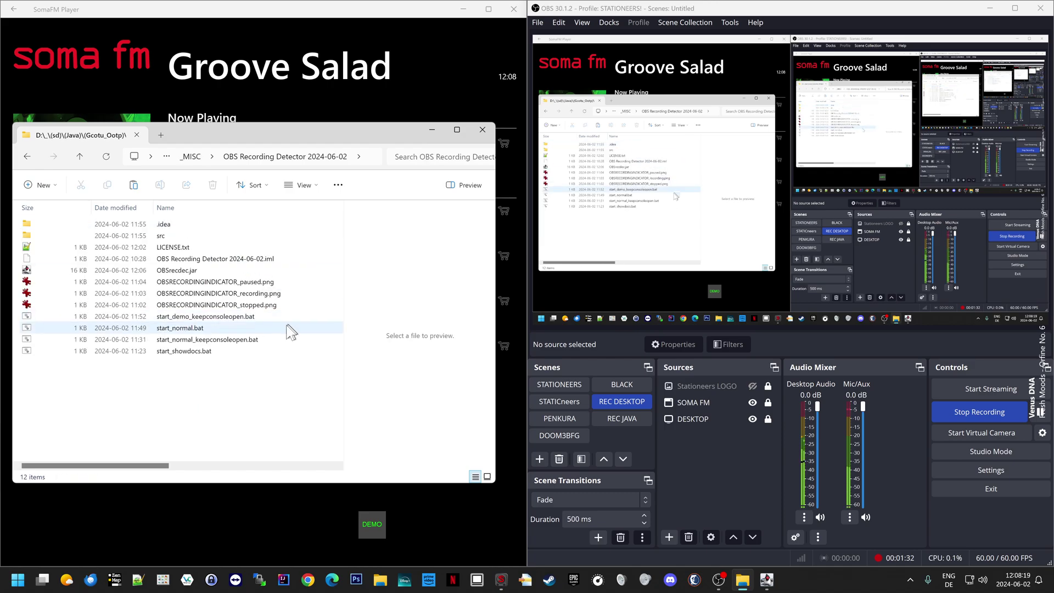
double_click(192, 223)
key("alt+Up")
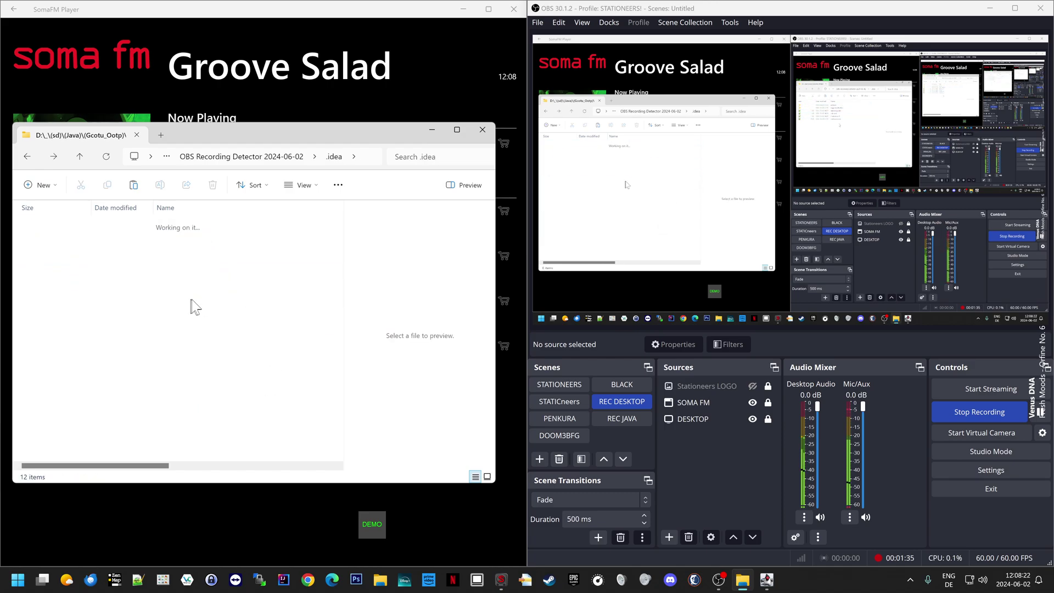
Drill into src > com > gcotu_ootp > obsrecordingdetector to view the Java files.
double_click(205, 304)
key("Down")
key("Return")
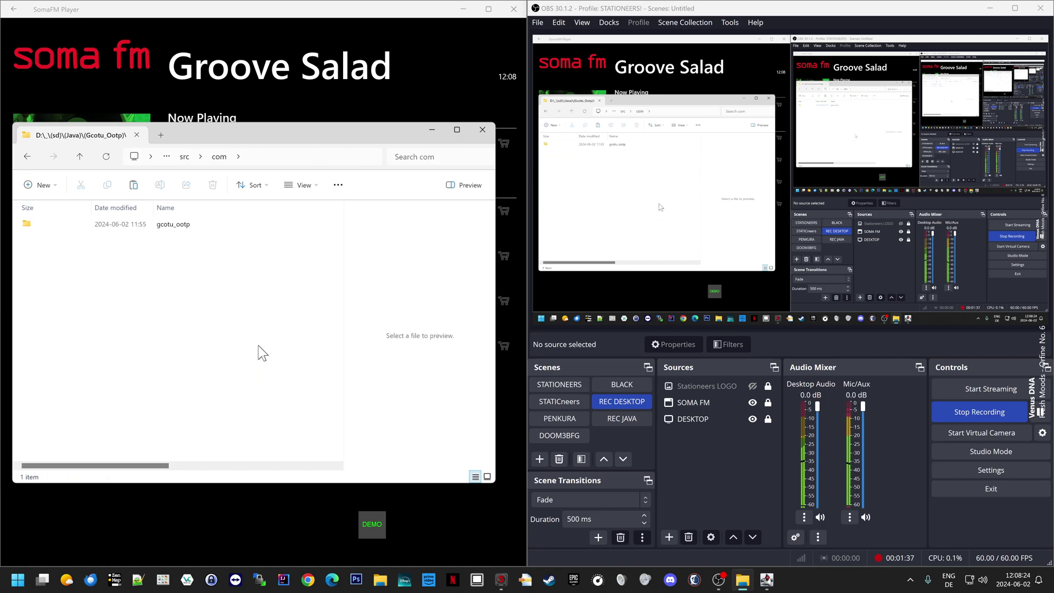
key("Down")
key("Return")
key("Down")
key("Return")
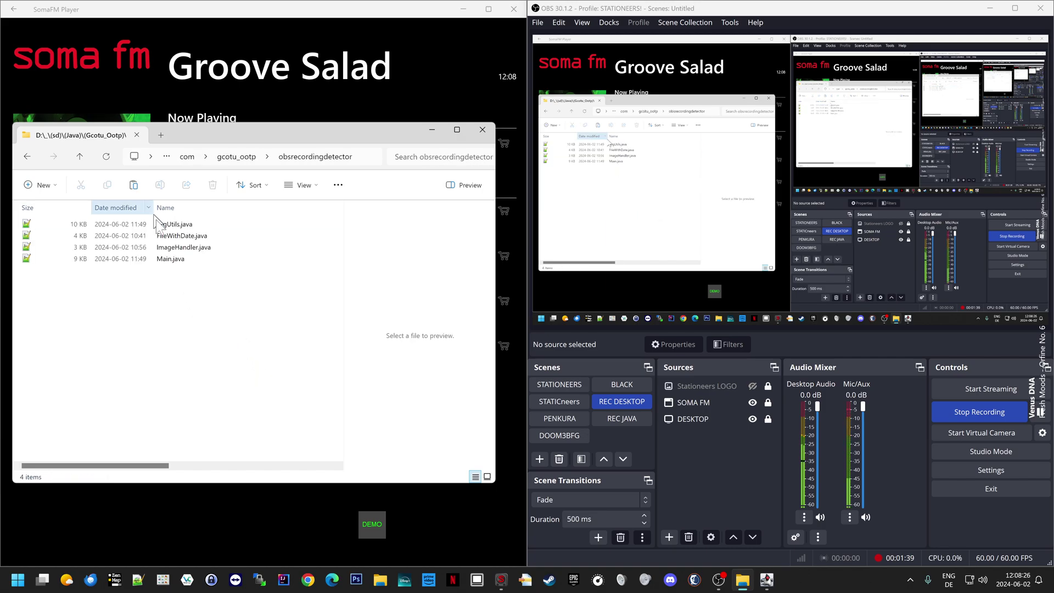
Return to the OBS Recording Detector folder and preview LICENSE.txt, then the .iml file.
key("alt+Left")
key("alt+Left")
key("alt+Left")
key("alt+Up")
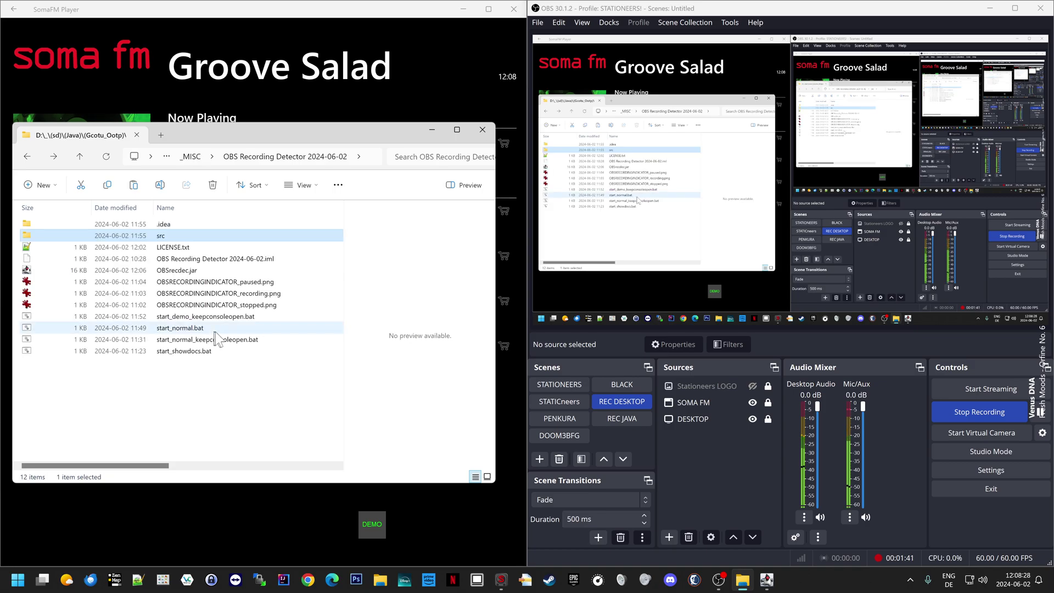
key("Down")
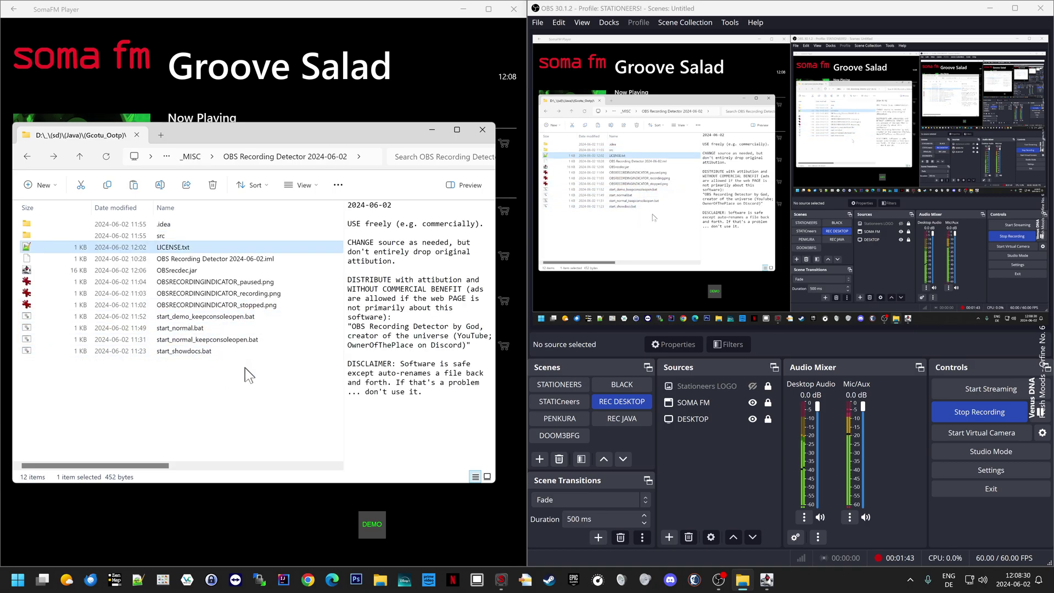
key("Down")
key("Down")
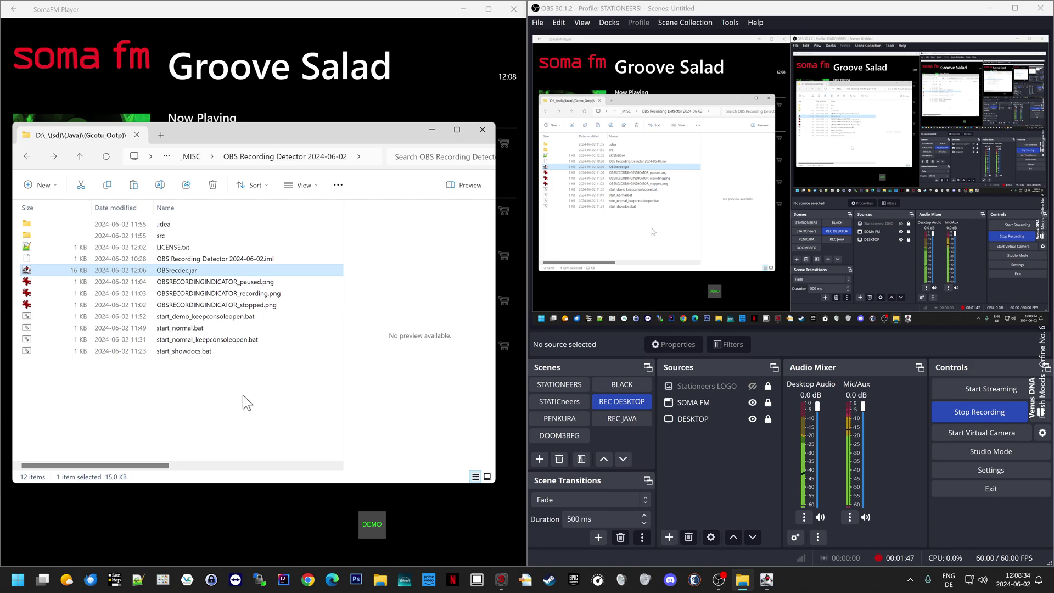
View OBSRECORDINGINDICATOR_paused.png full screen, step through the recording and stopped images, then close the viewer.
key("Down")
key("Return")
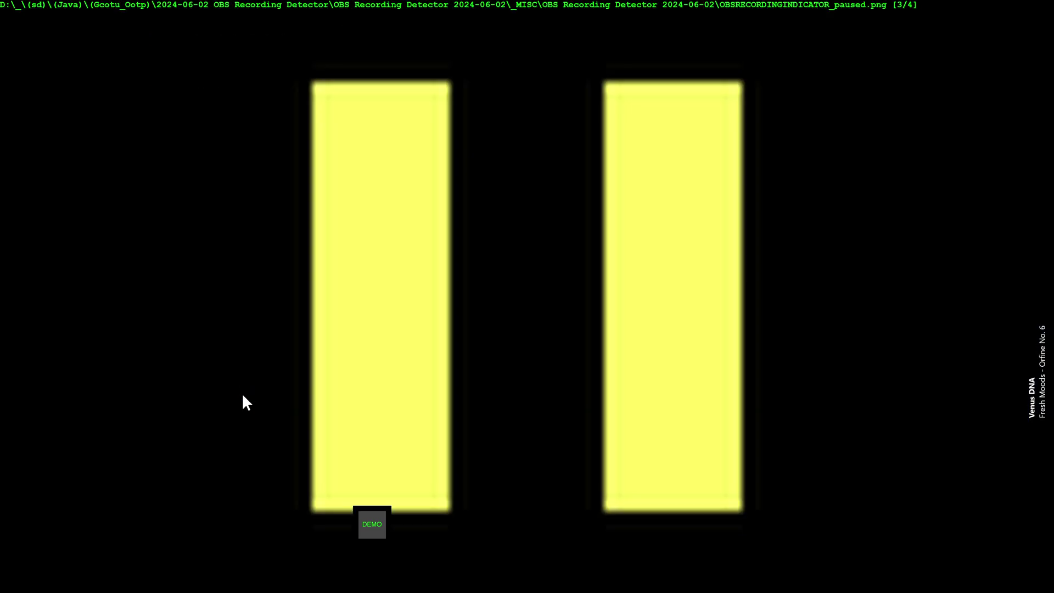
key("Right")
key("Left")
key("Left")
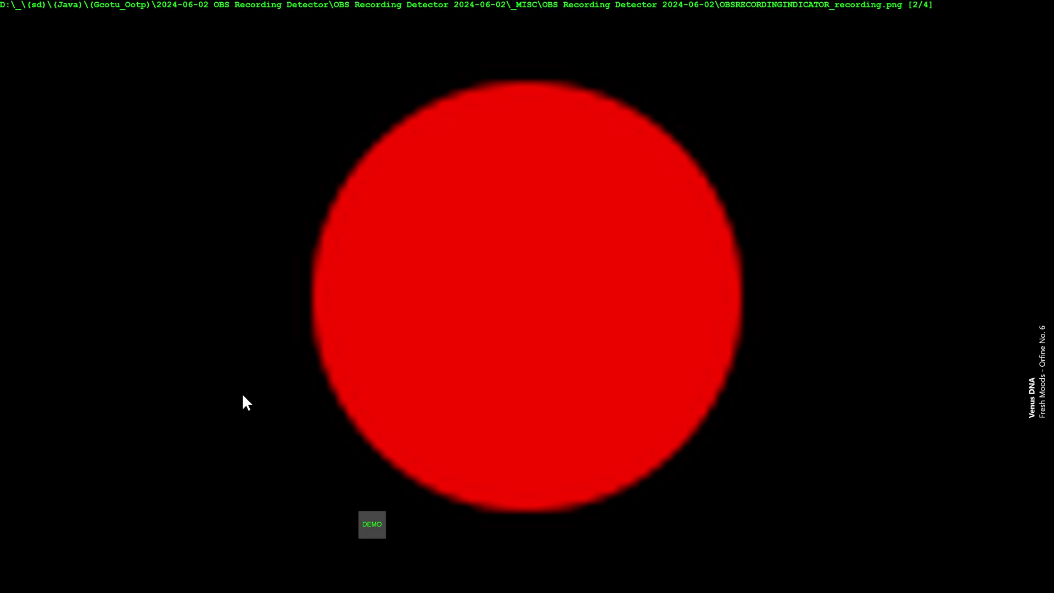
key("Left")
key("Escape")
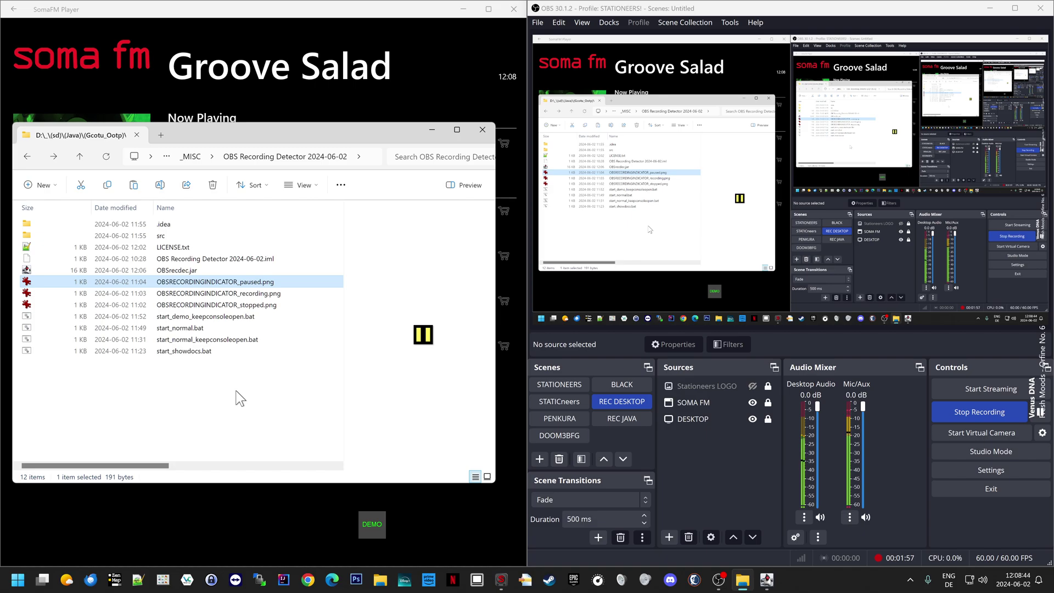
Run start_showdocs.bat, shrink the font, widen and reposition the console to read the help, then close it.
double_click(195, 351)
scroll(446, 267, "down", 2)
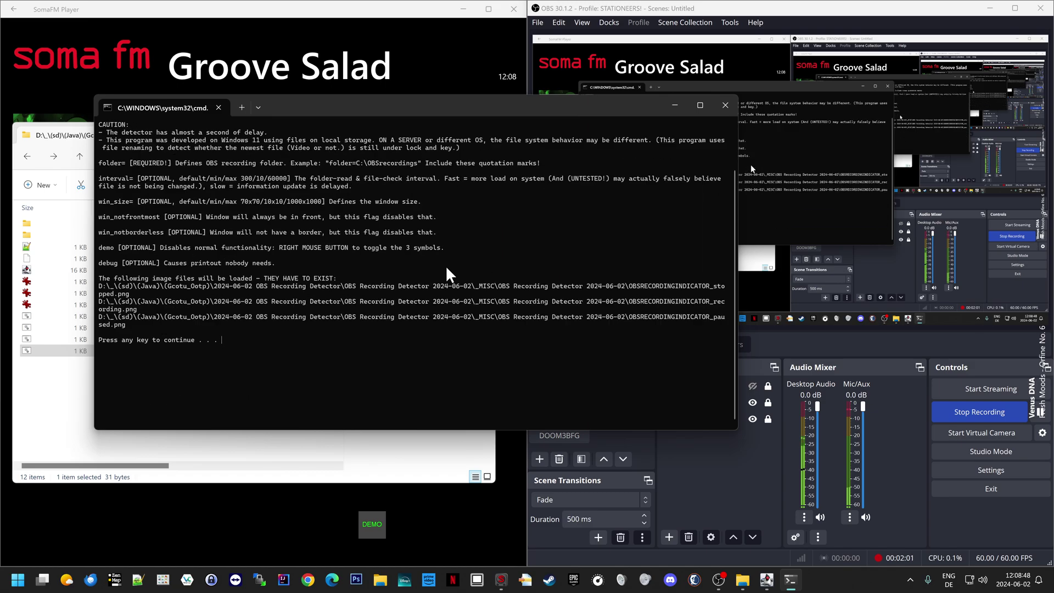
left_click_drag(735, 433, 983, 499)
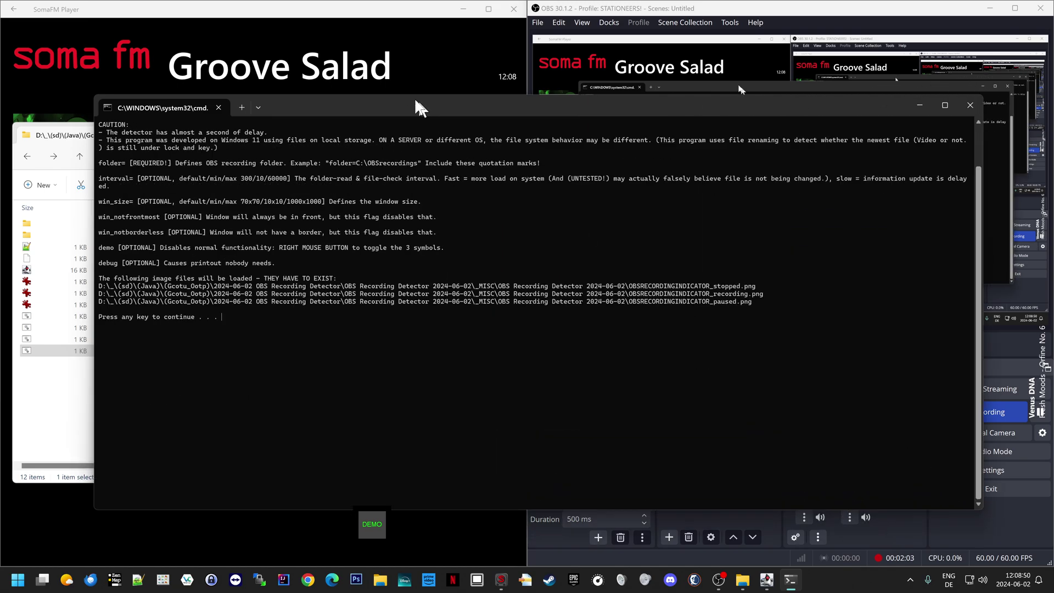
left_click_drag(419, 106, 424, 146)
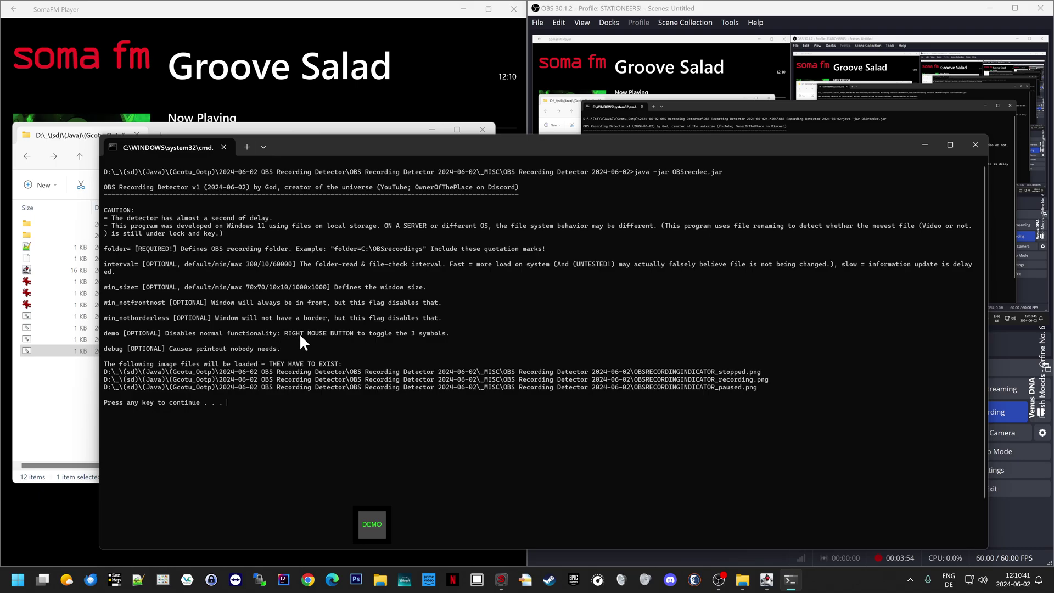
key("Return")
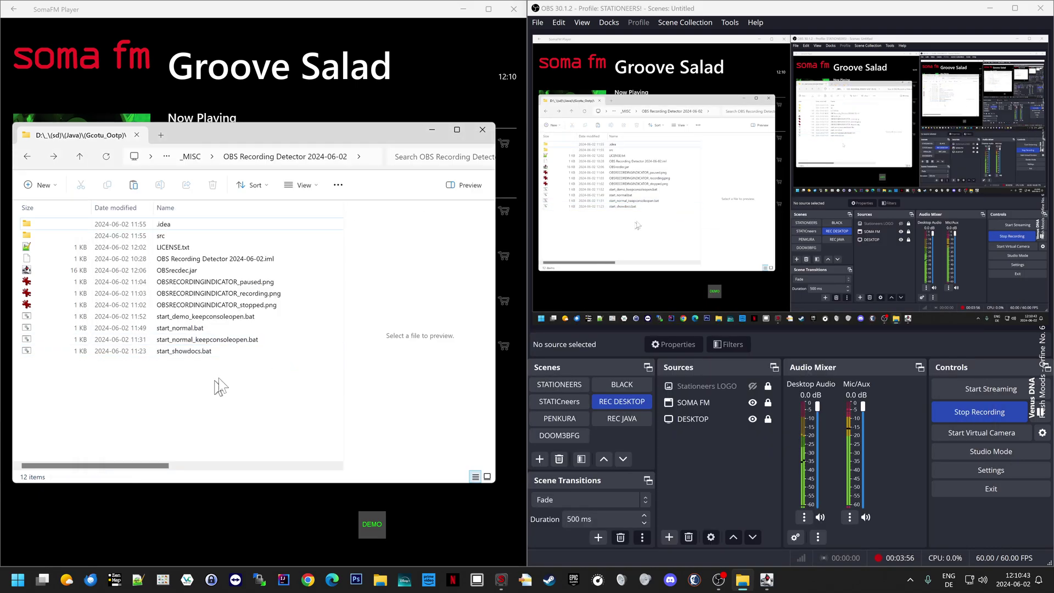